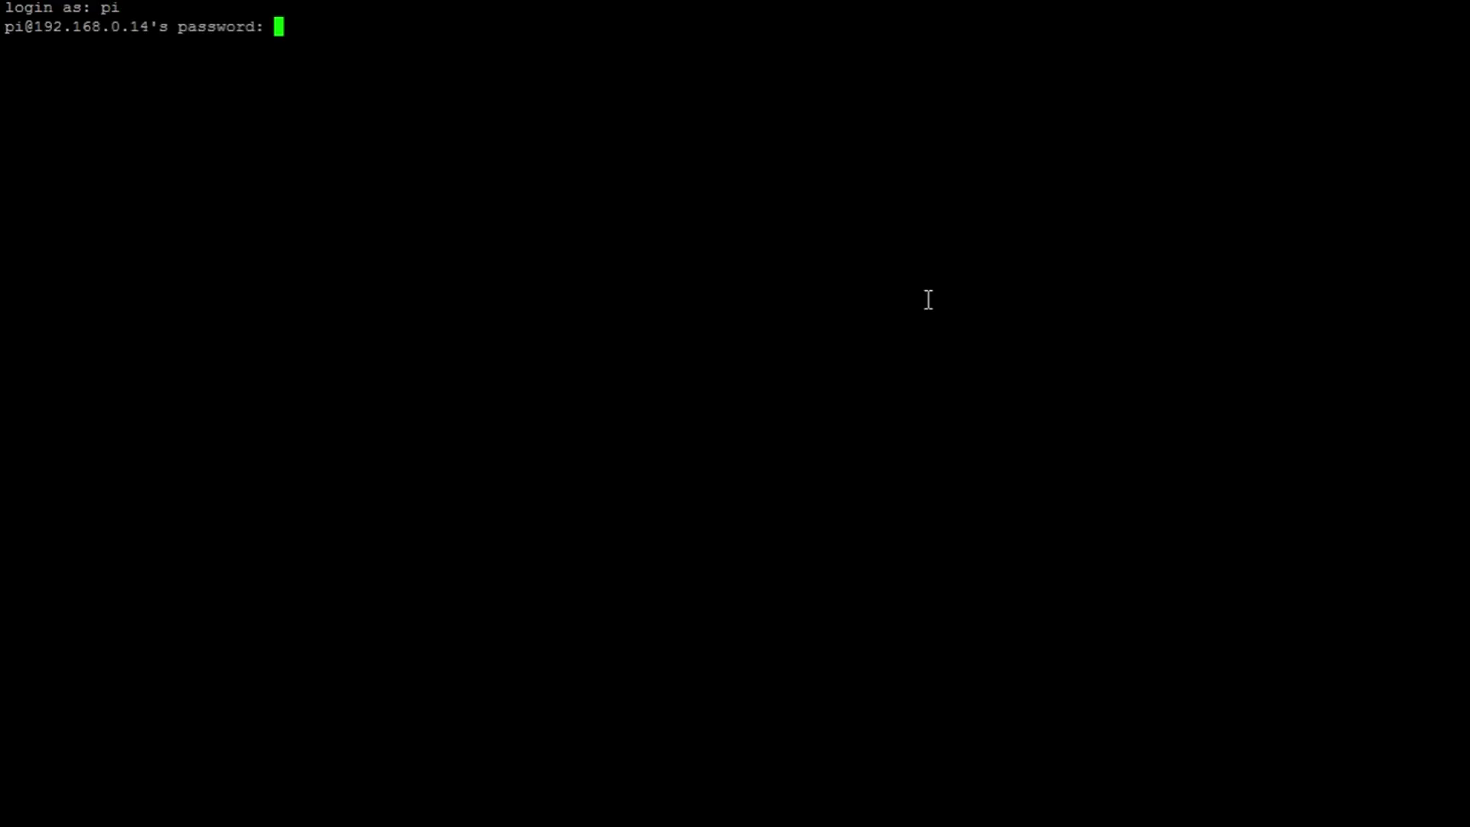
- Log in with the password, run sudo apt-get upgrade, and start the desktop with startx
key(Return)
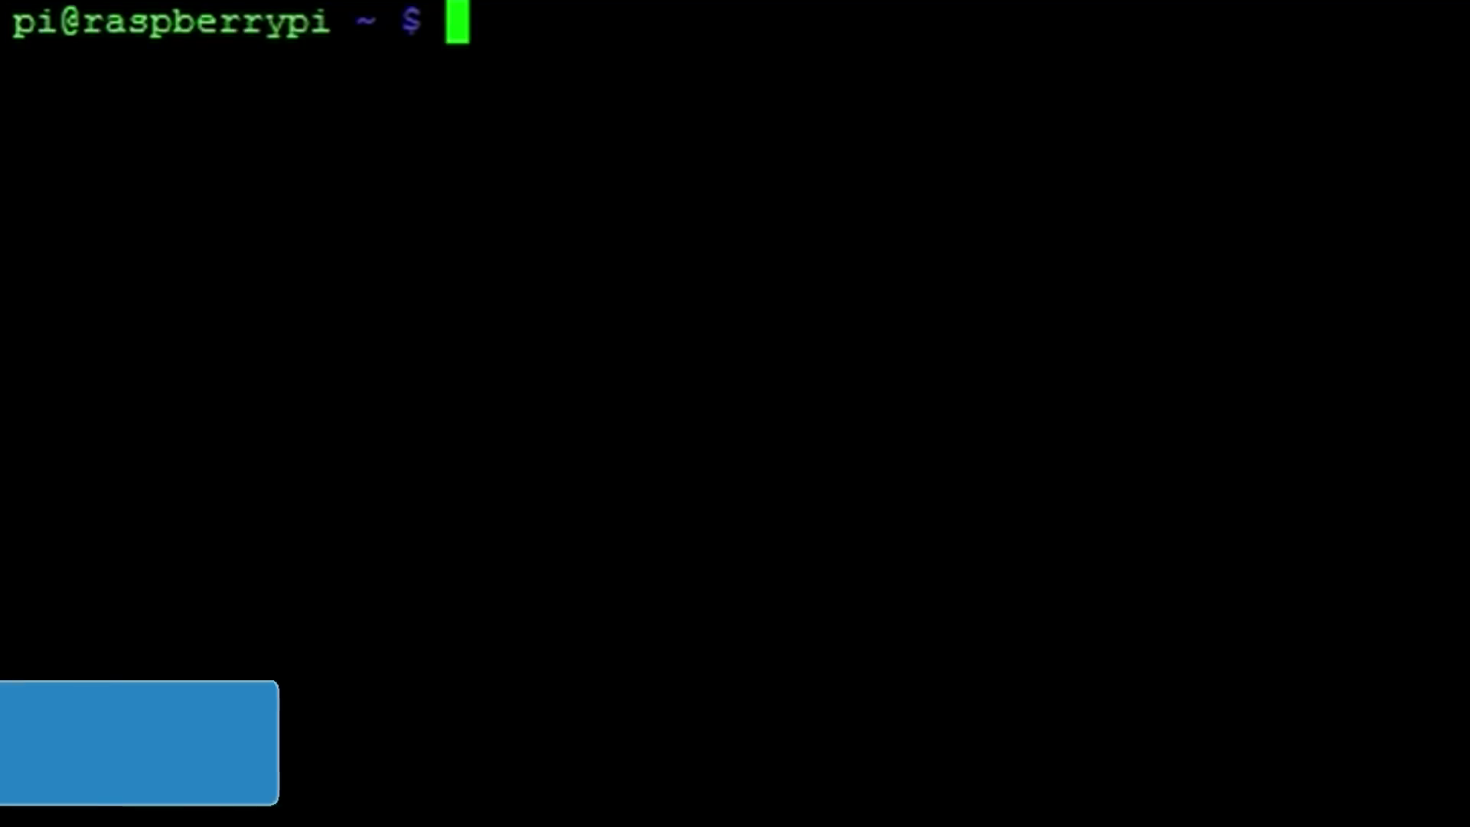
text(sudo apt-get upgrade)
key(Return)
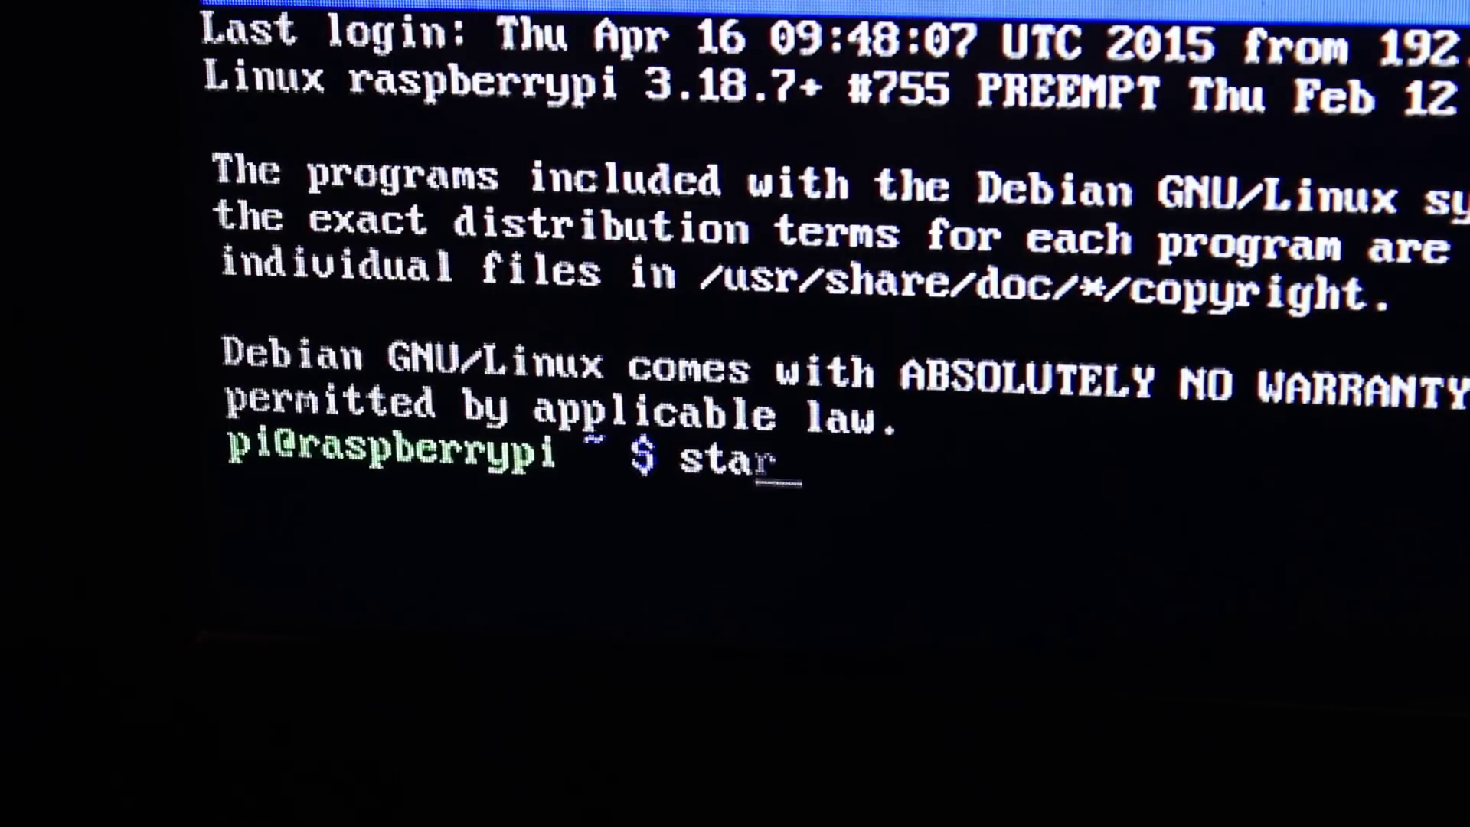
text(tartx)
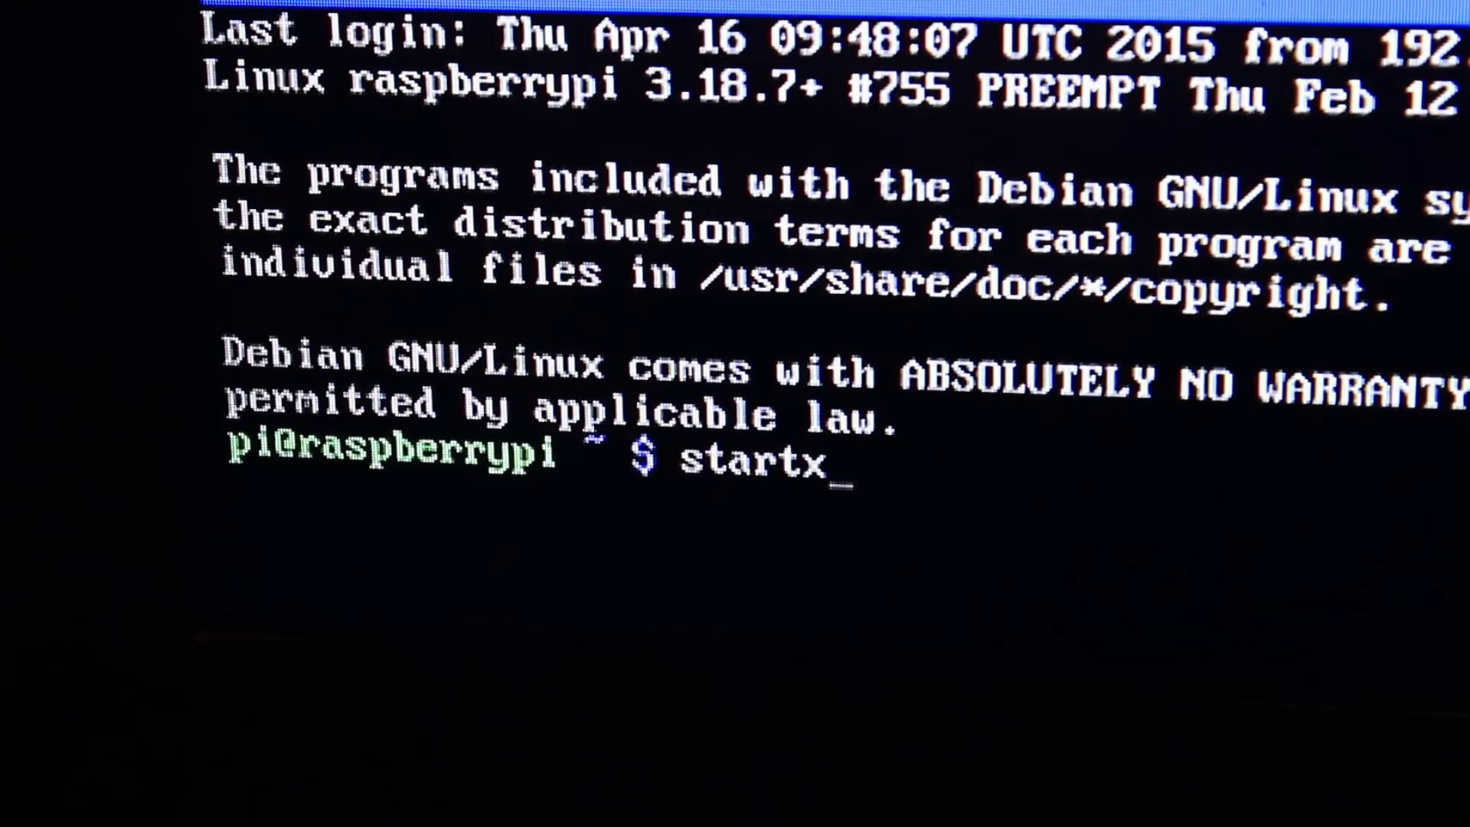
key(Return)
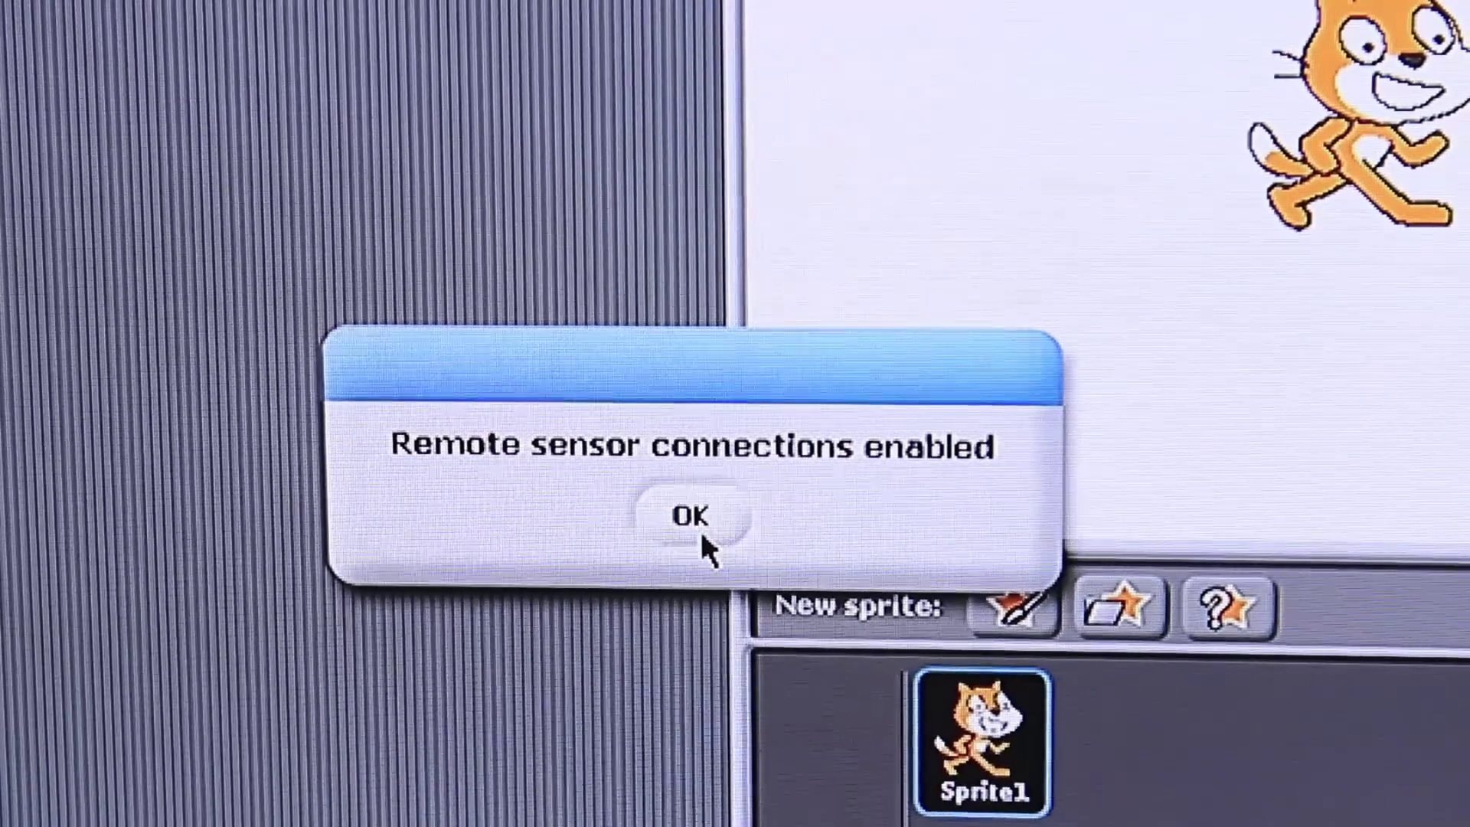
- Dismiss the remote sensor notice and place a 'when Sprite1 clicked' hat block
click(698, 527)
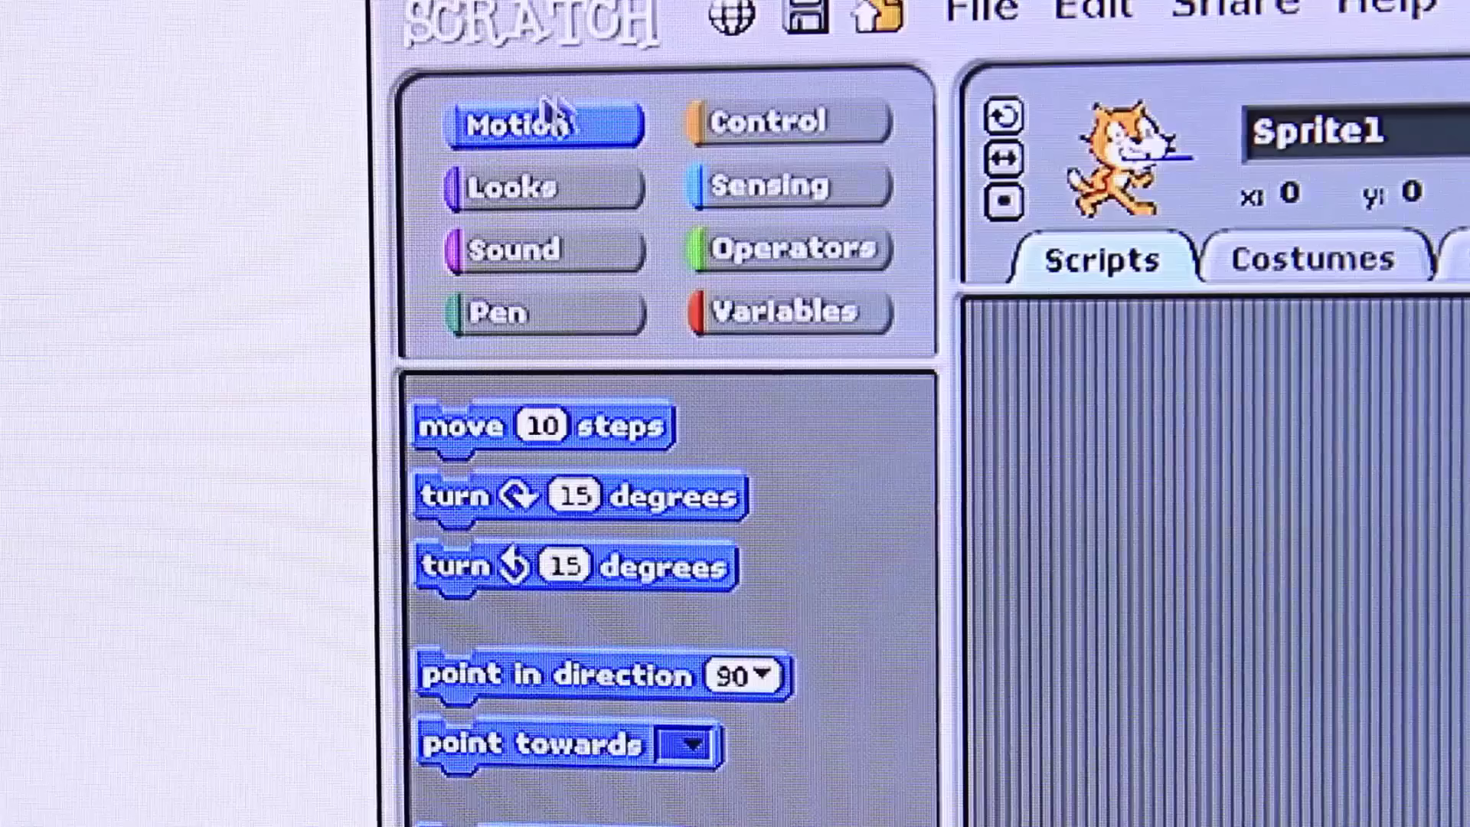
click(827, 130)
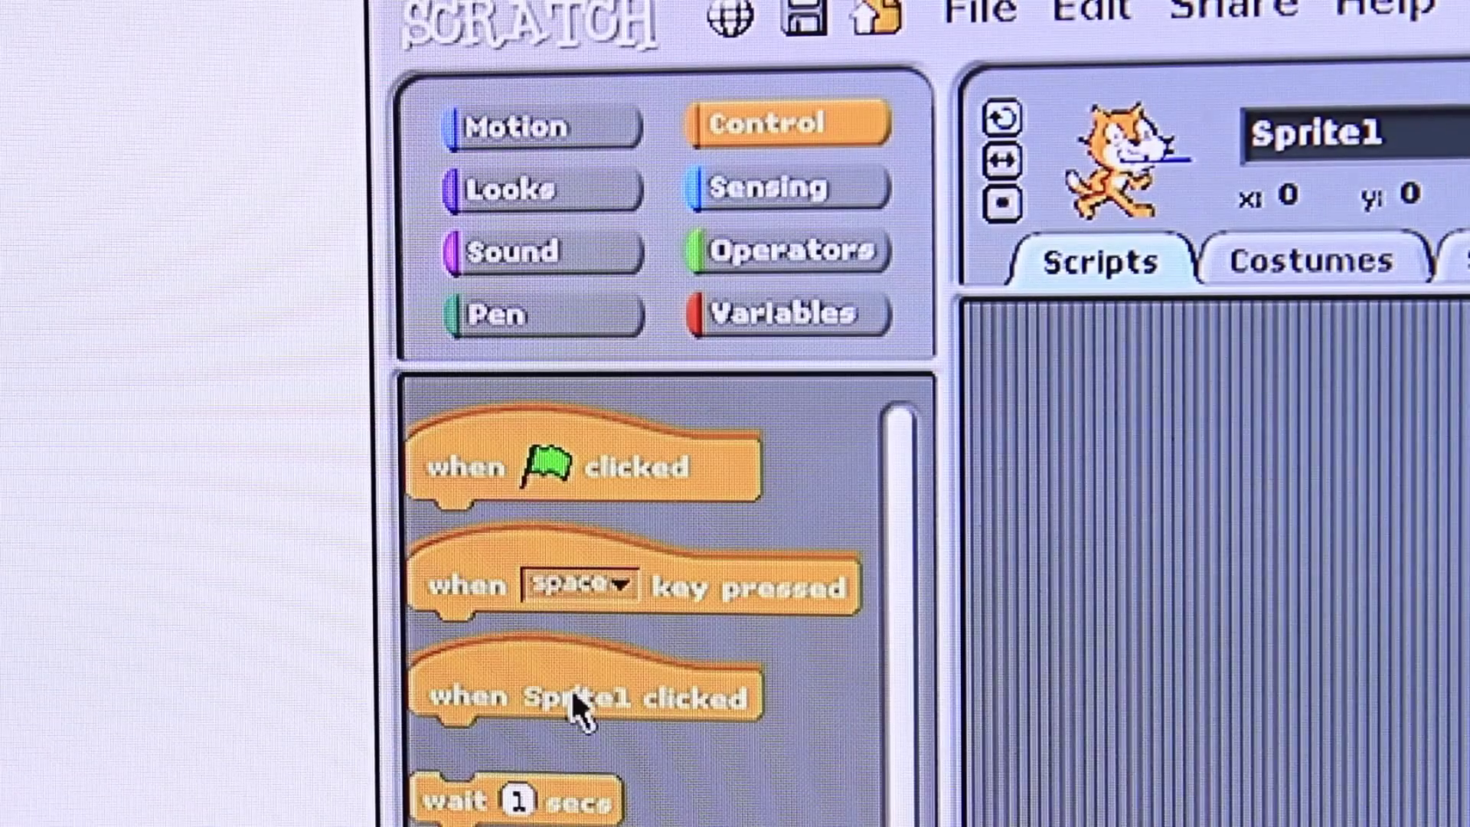
drag(580, 705, 1341, 702)
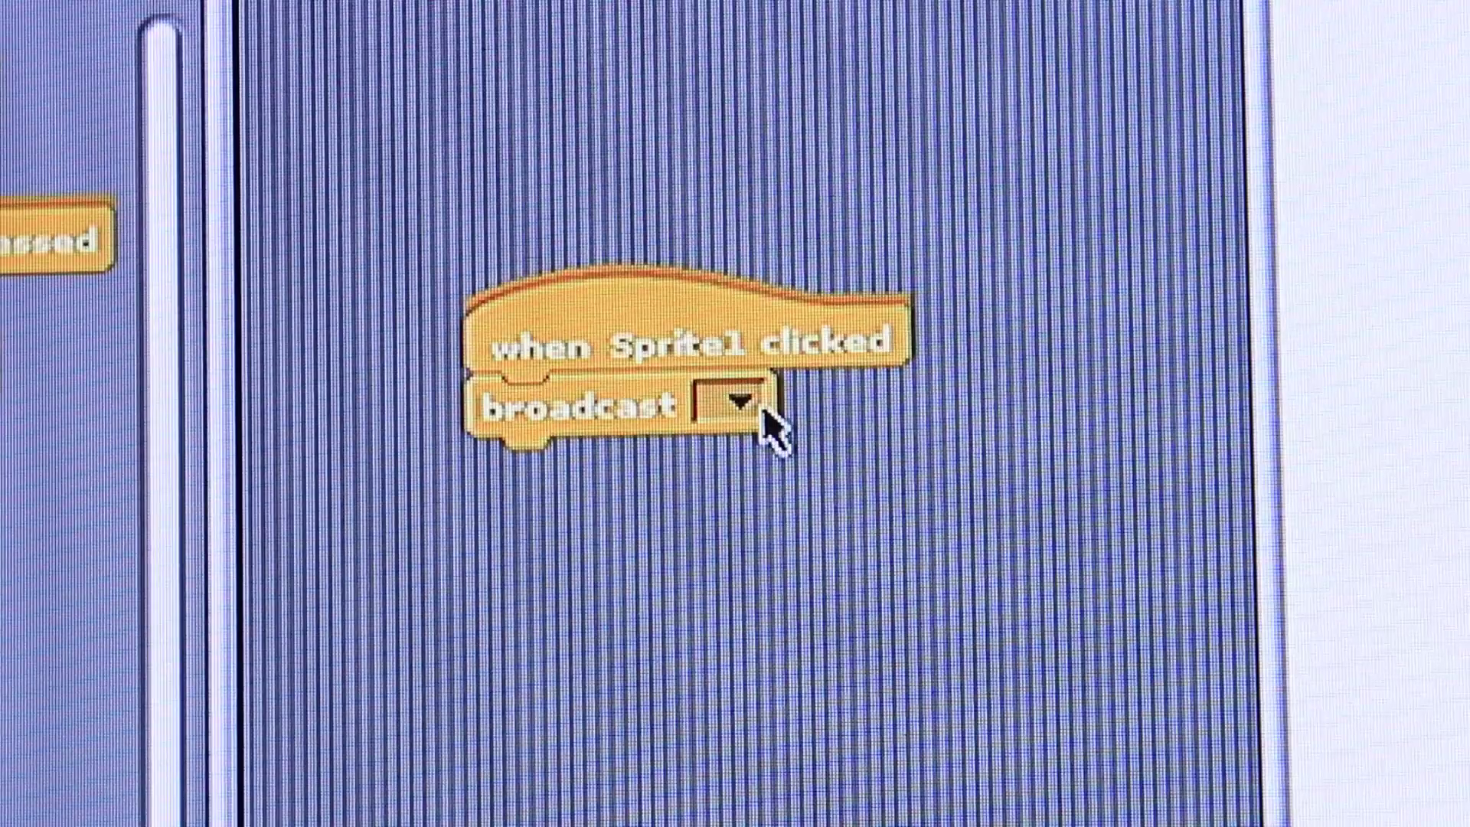
- Add a broadcast of the new message 'pin11on' followed by a 'wait 1 secs' block
click(741, 404)
click(847, 420)
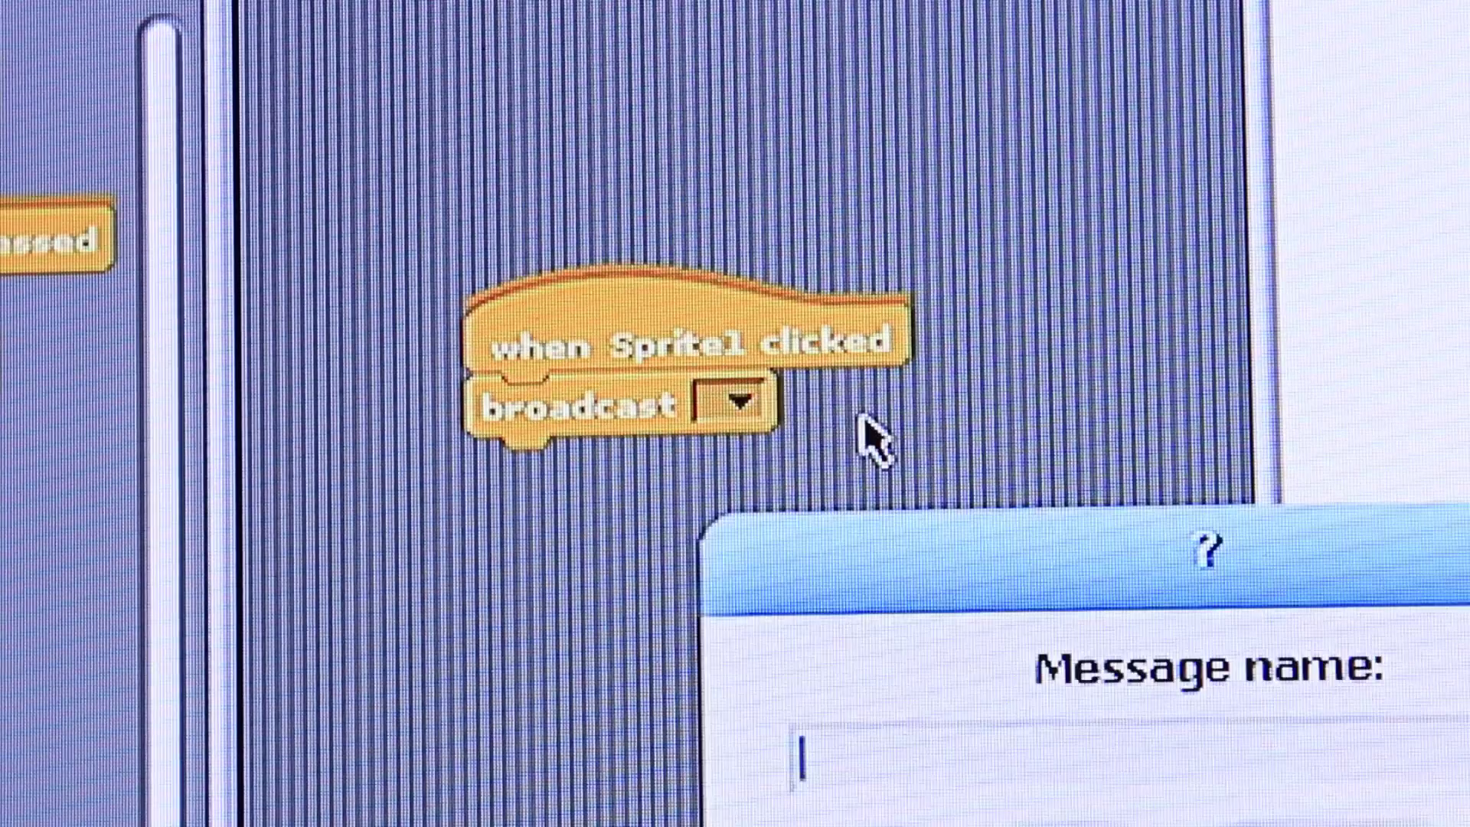
drag(1337, 588, 712, 379)
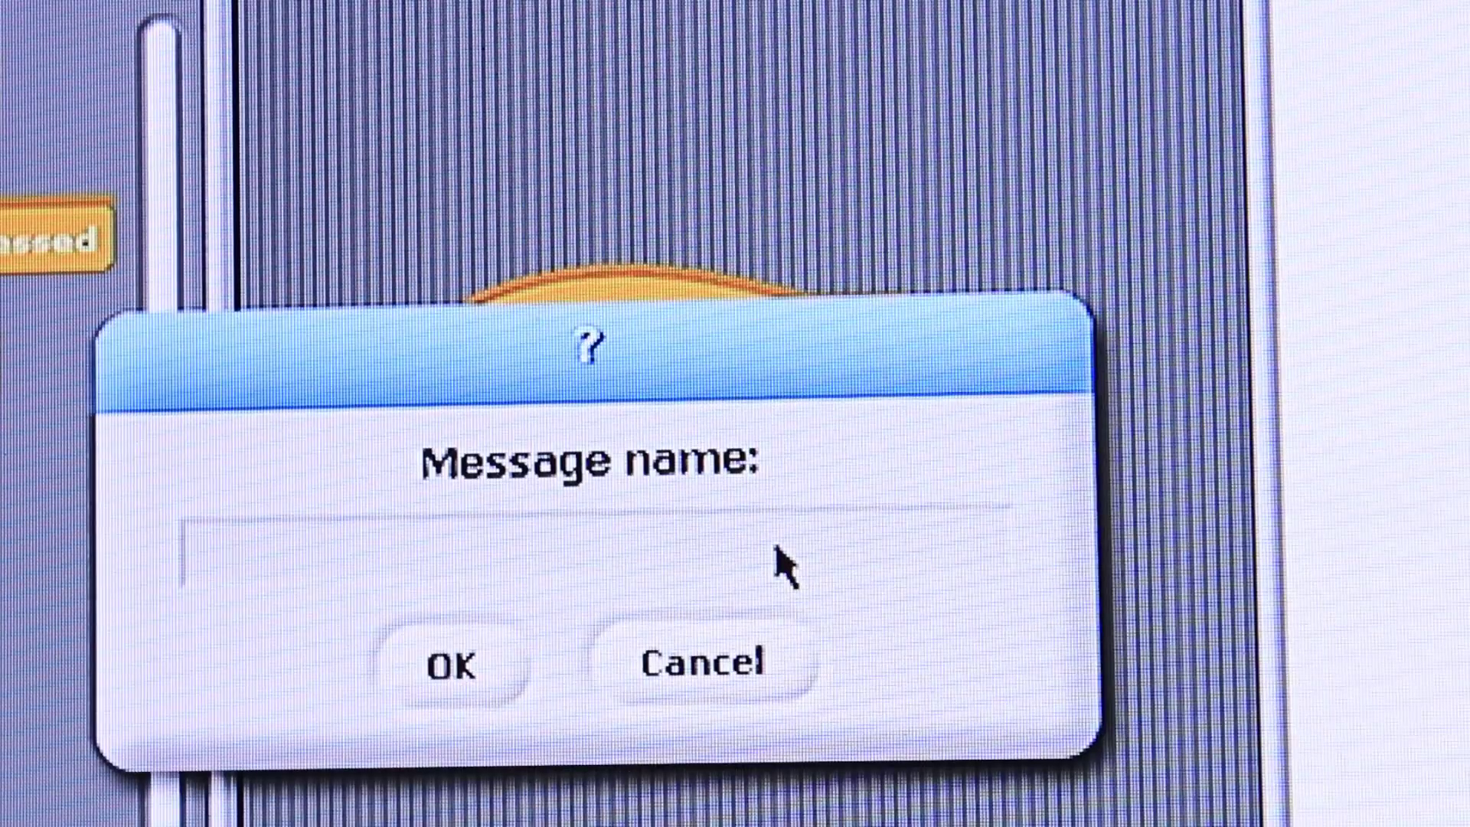
text(pin11on)
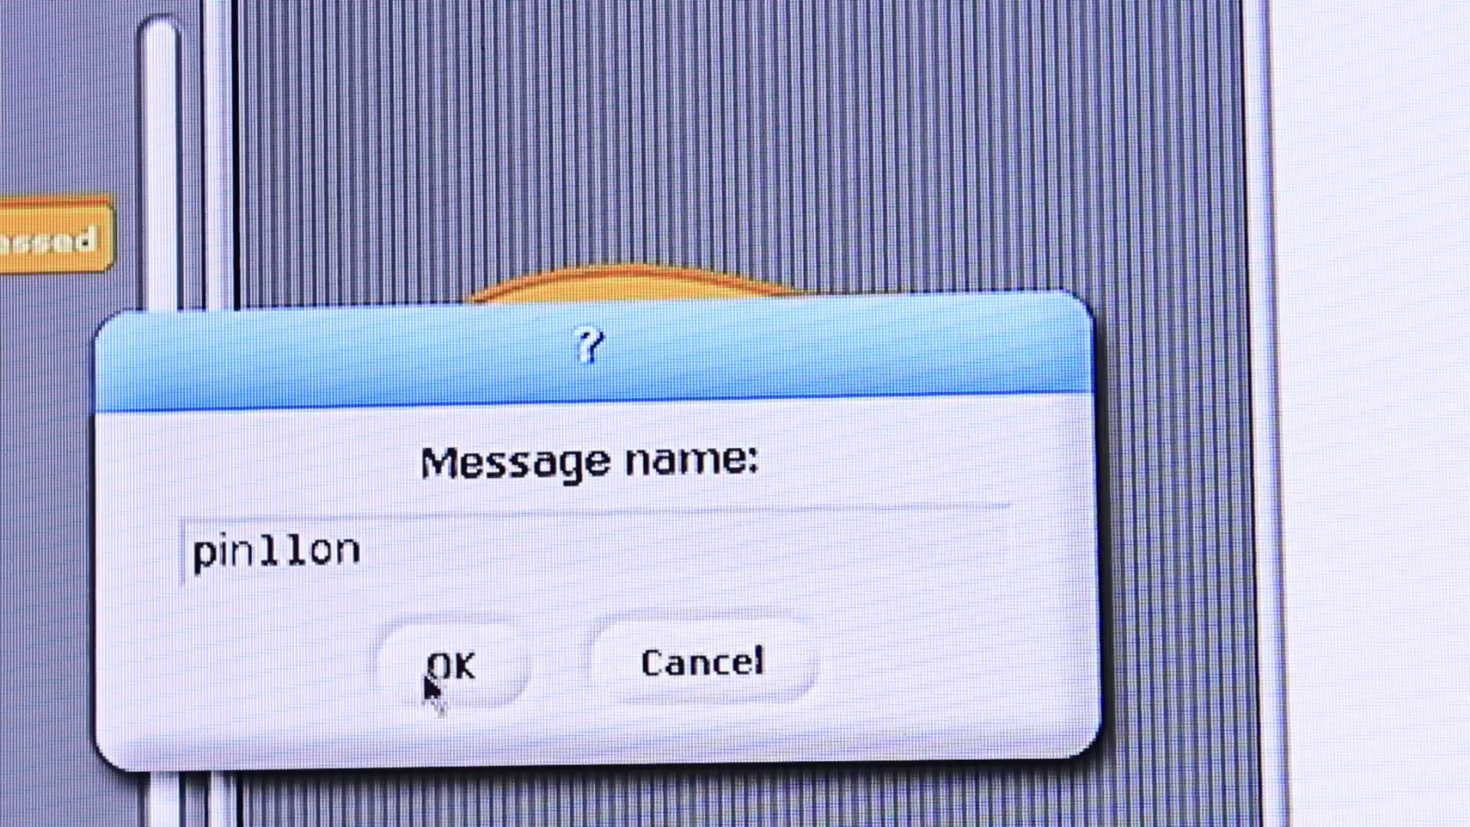
click(431, 672)
drag(70, 477, 670, 492)
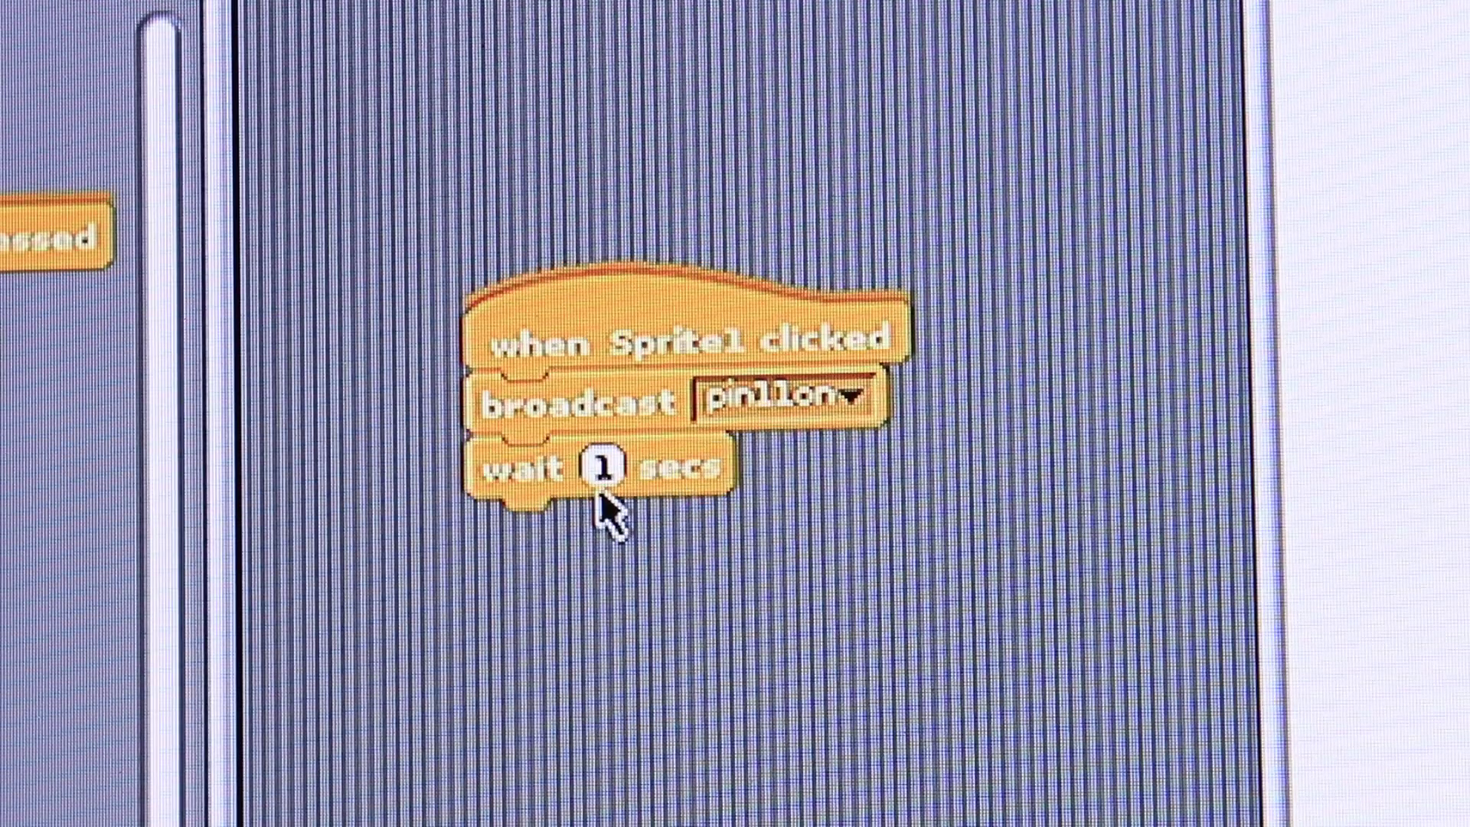
- Broadcast a new 'pin11off' message after the wait, then add another 'wait 1 secs'
click(735, 531)
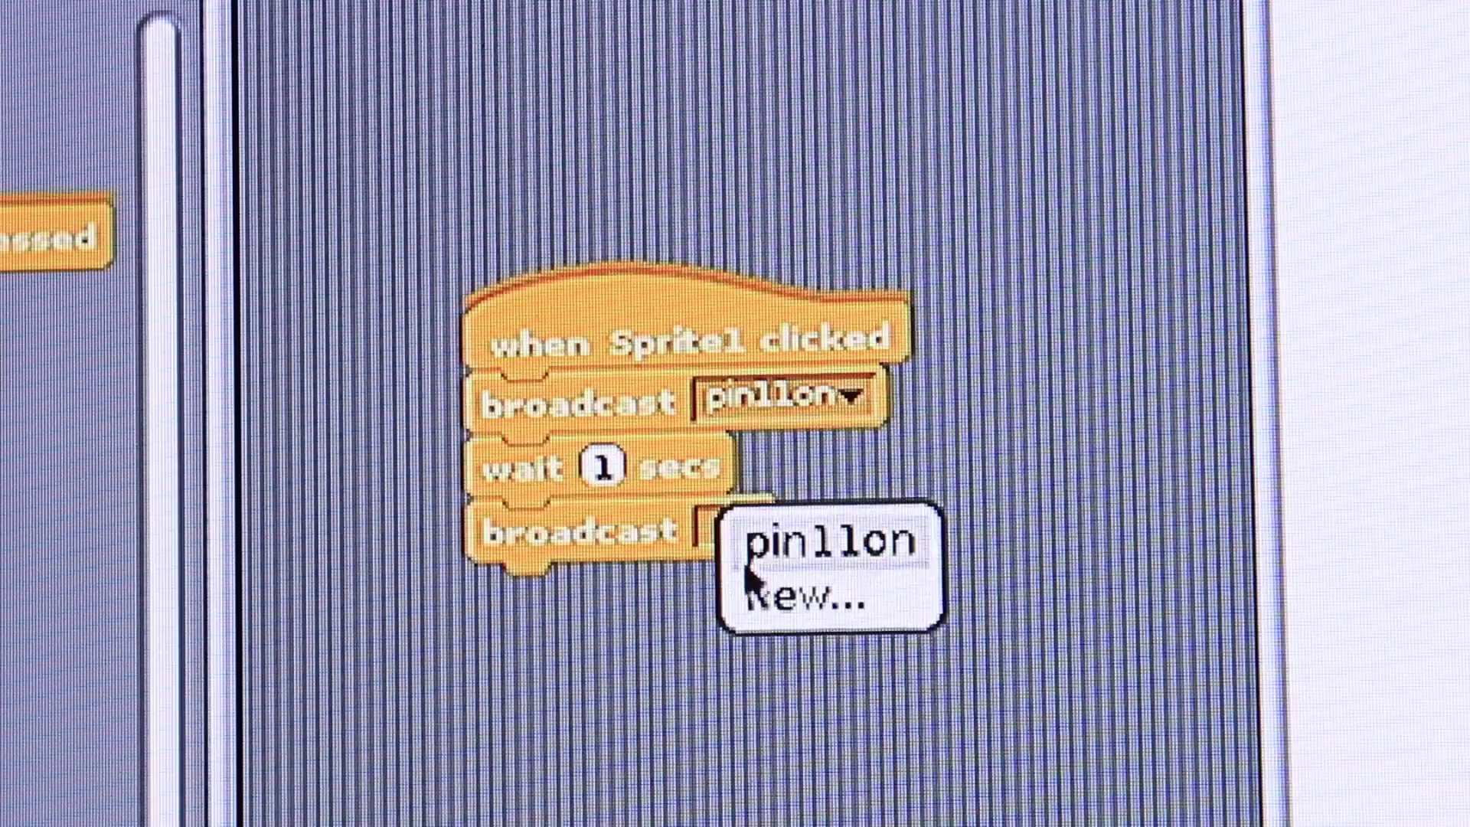
click(838, 606)
text(pin11off)
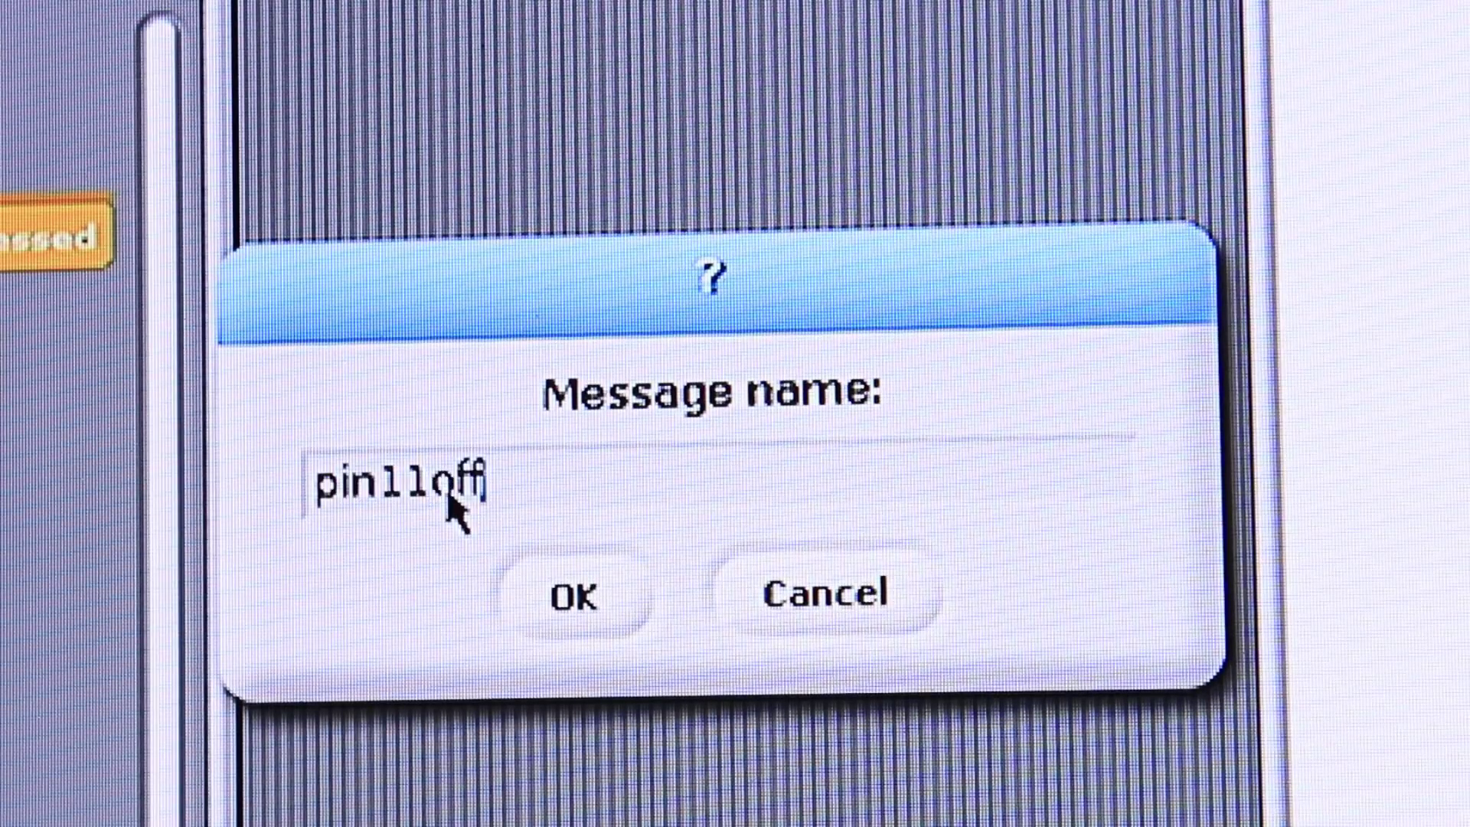
click(579, 603)
drag(288, 552, 660, 598)
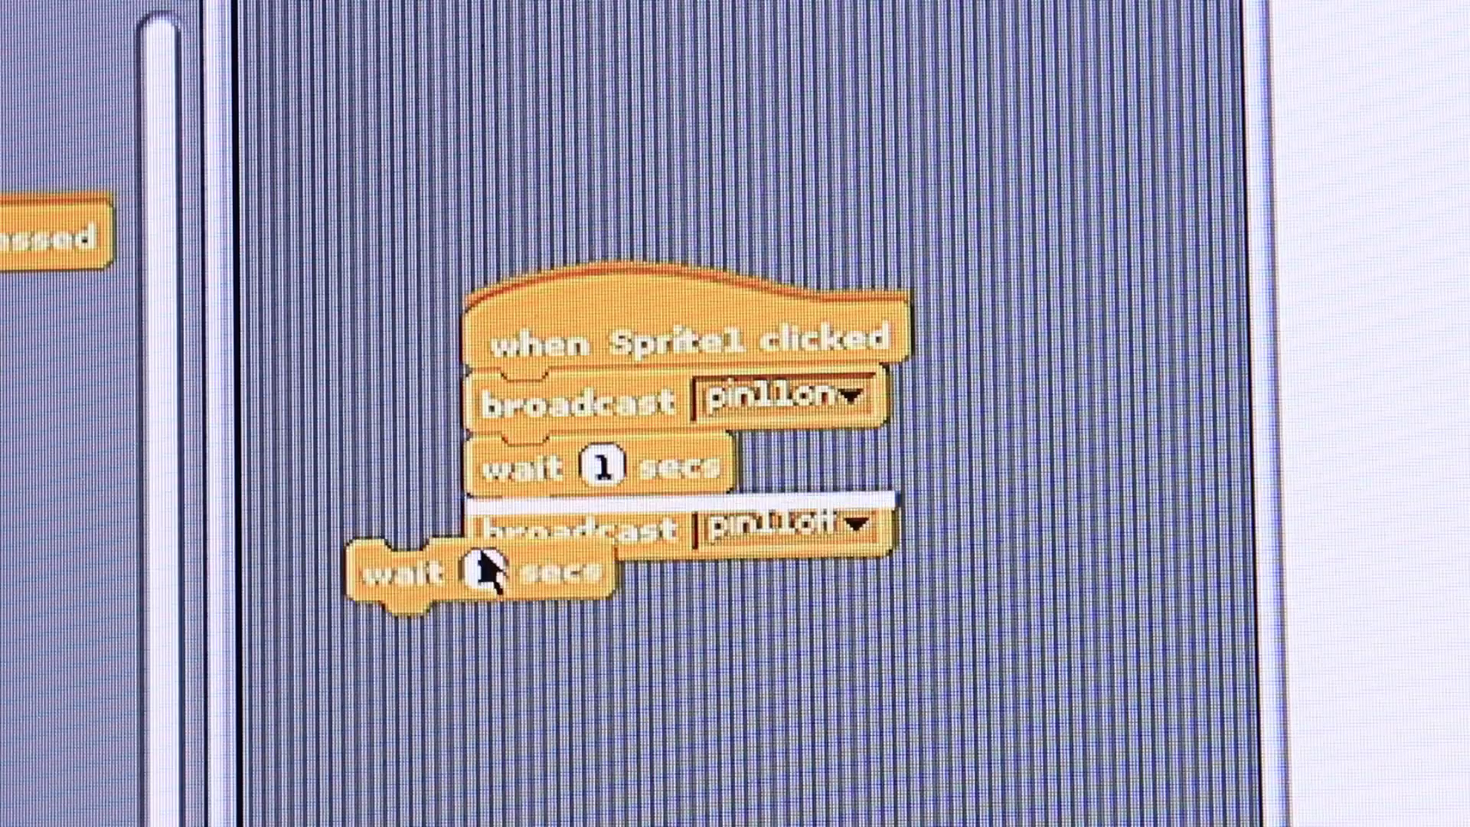